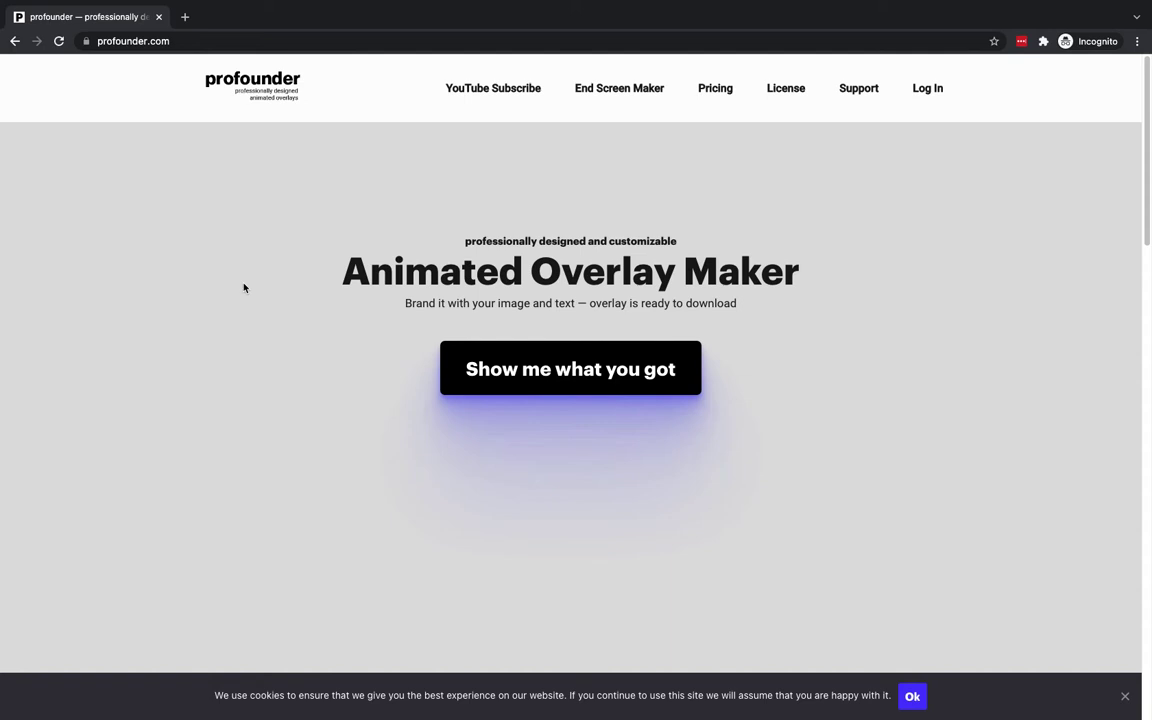
- Go to Profounder's YouTube Subscribe maker page, which offers the animation free at $0
{"action": "left_click", "coordinate": [243, 287]}
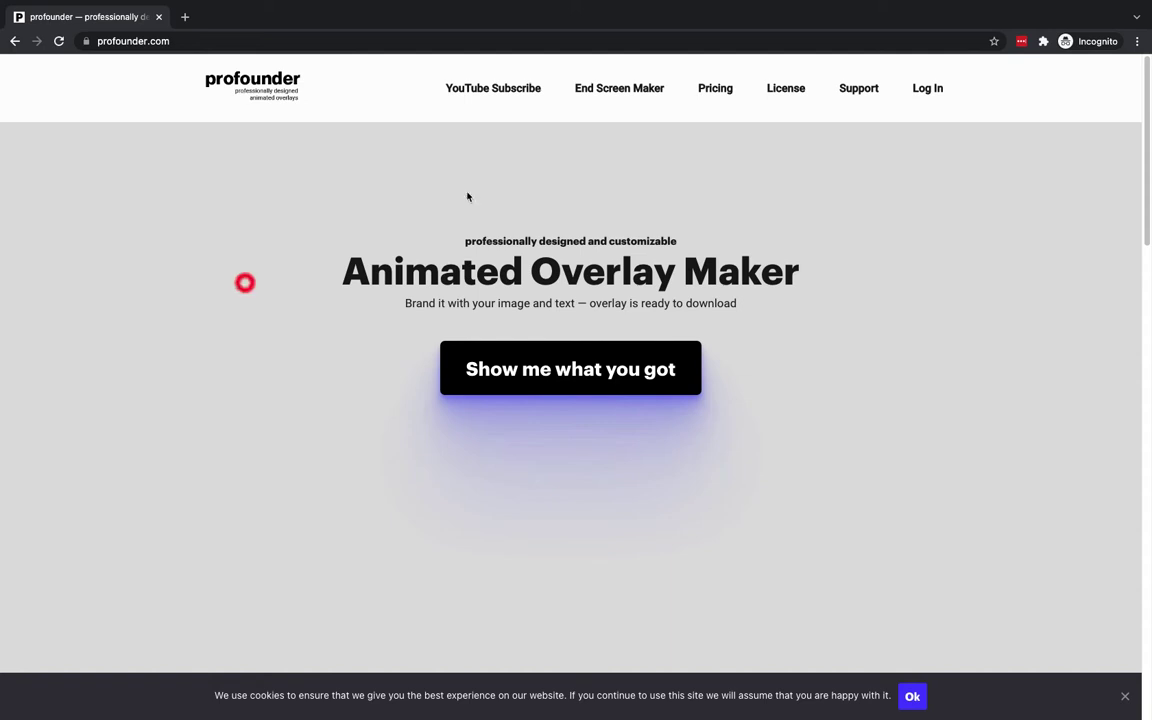
{"action": "left_click", "coordinate": [512, 93]}
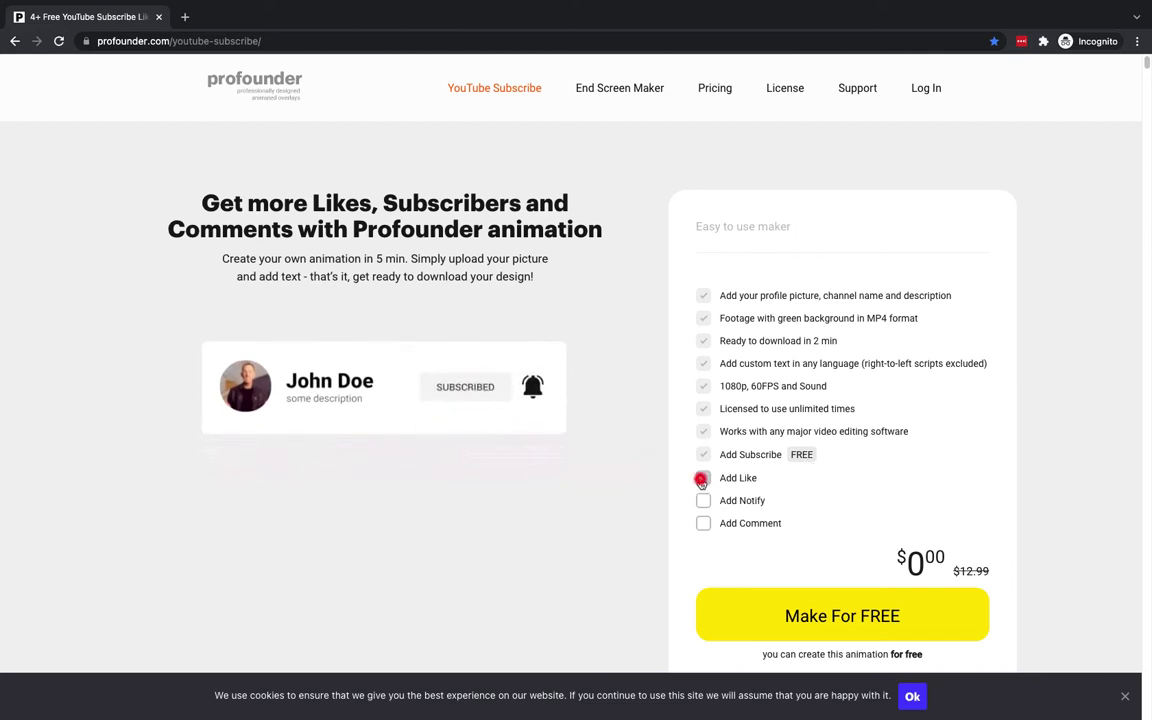
{"action": "left_click", "coordinate": [702, 479]}
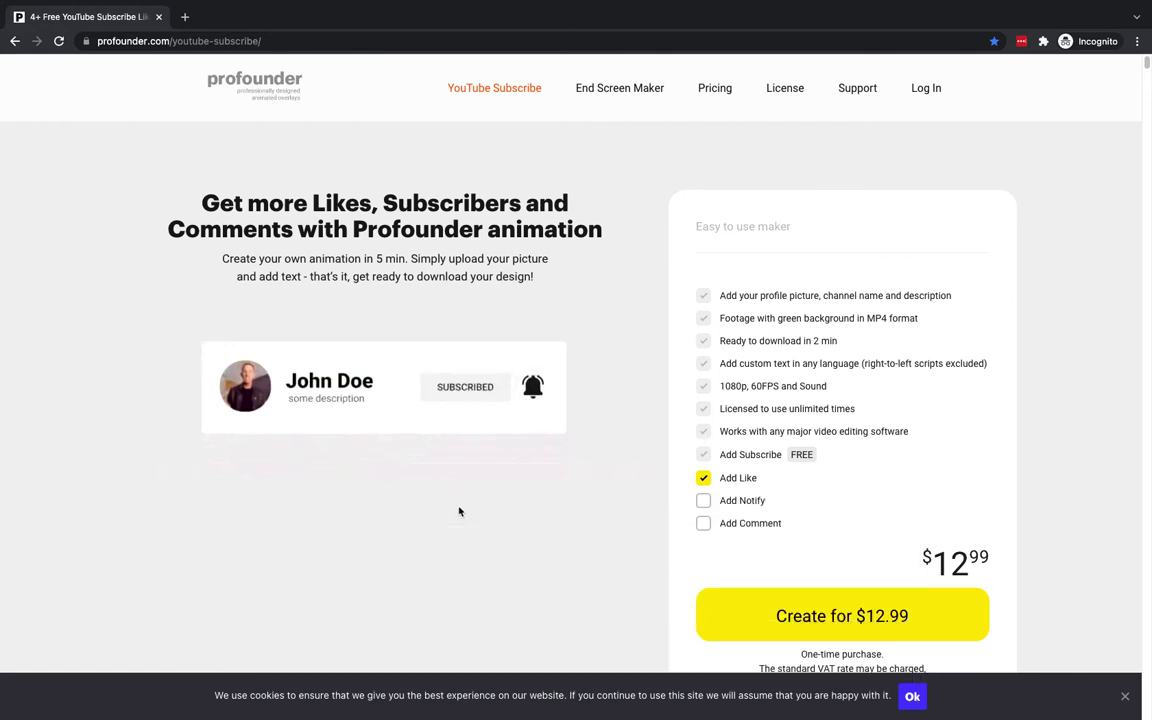
{"action": "left_click", "coordinate": [704, 501]}
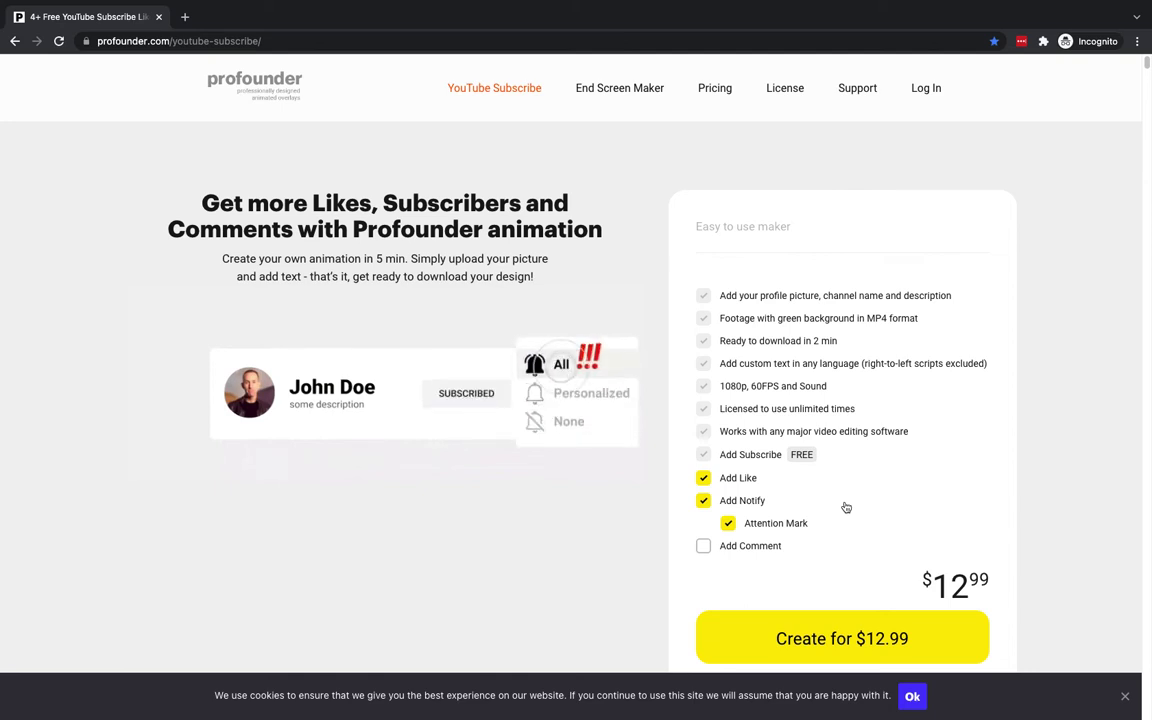
{"action": "left_click", "coordinate": [737, 550]}
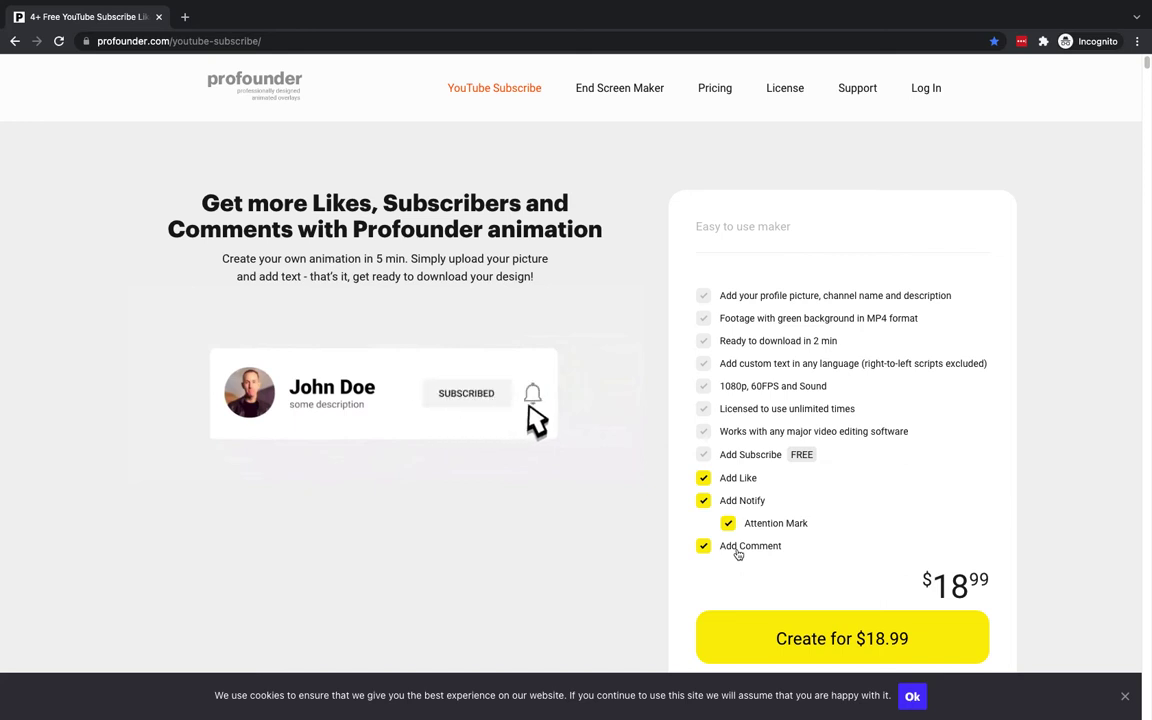
{"action": "left_click", "coordinate": [703, 478]}
{"action": "left_click", "coordinate": [703, 500]}
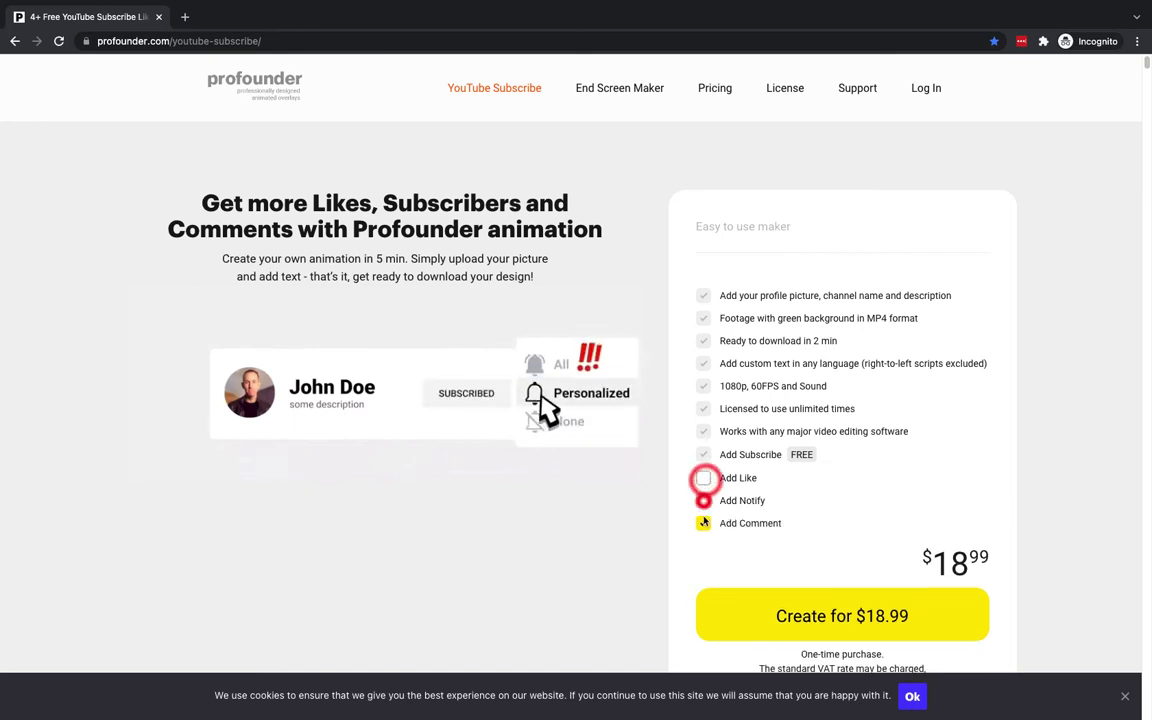
{"action": "left_click", "coordinate": [704, 524]}
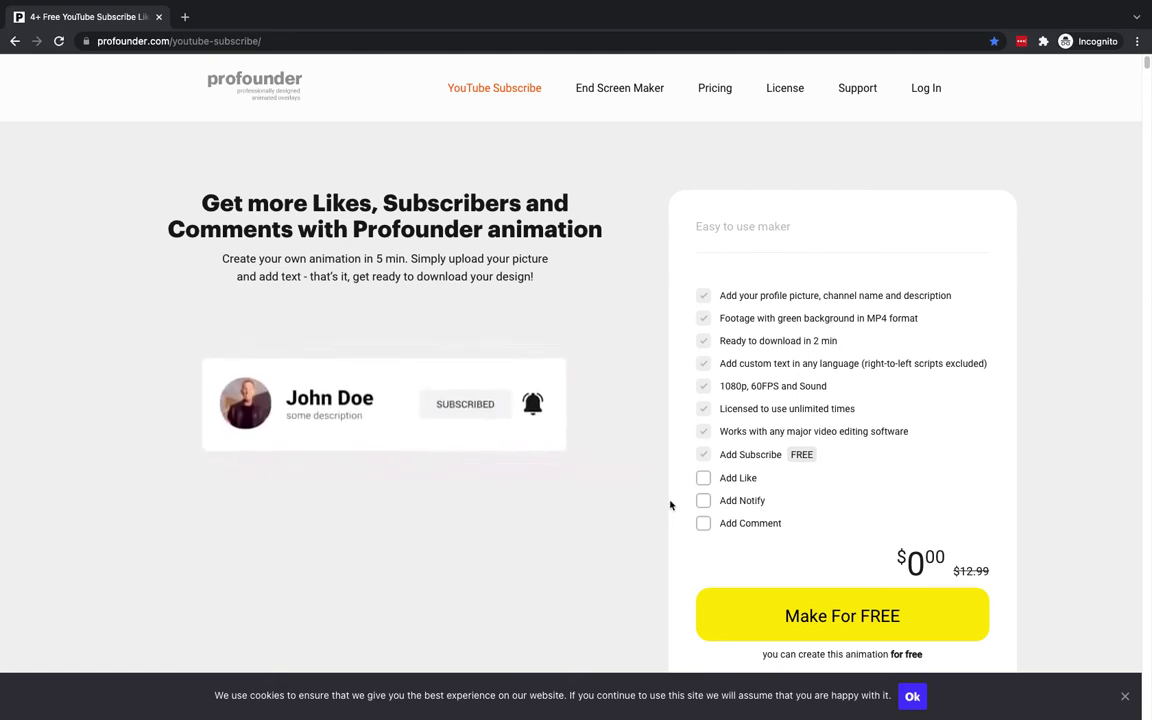
- Begin the free subscribe animation with Make For FREE, reaching step 2 of 3 for the profile picture
{"action": "left_click", "coordinate": [847, 620]}
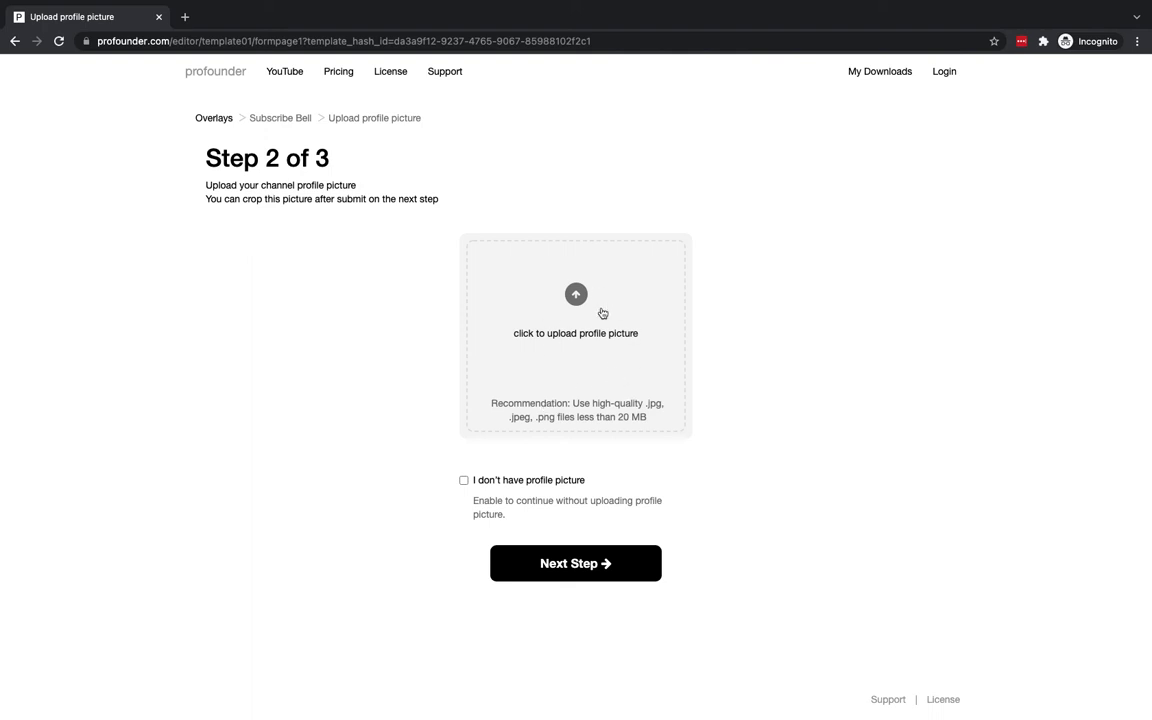
- Upload 3318.JPG from the Desktop as the channel profile photo in the circular crop
{"action": "left_click", "coordinate": [595, 308]}
{"action": "left_click", "coordinate": [288, 241]}
{"action": "scroll", "coordinate": [810, 388], "scroll_direction": "down", "scroll_amount": 2}
{"action": "scroll", "coordinate": [559, 361], "scroll_direction": "down", "scroll_amount": 3}
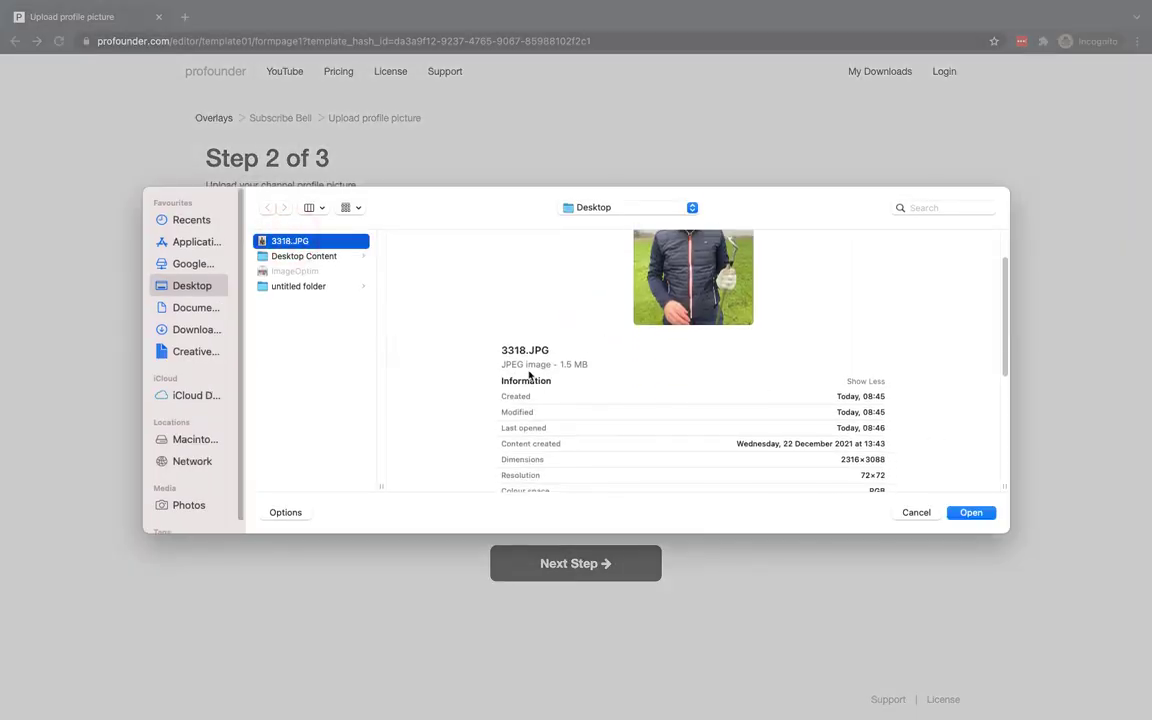
{"action": "scroll", "coordinate": [578, 361], "scroll_direction": "up", "scroll_amount": 3}
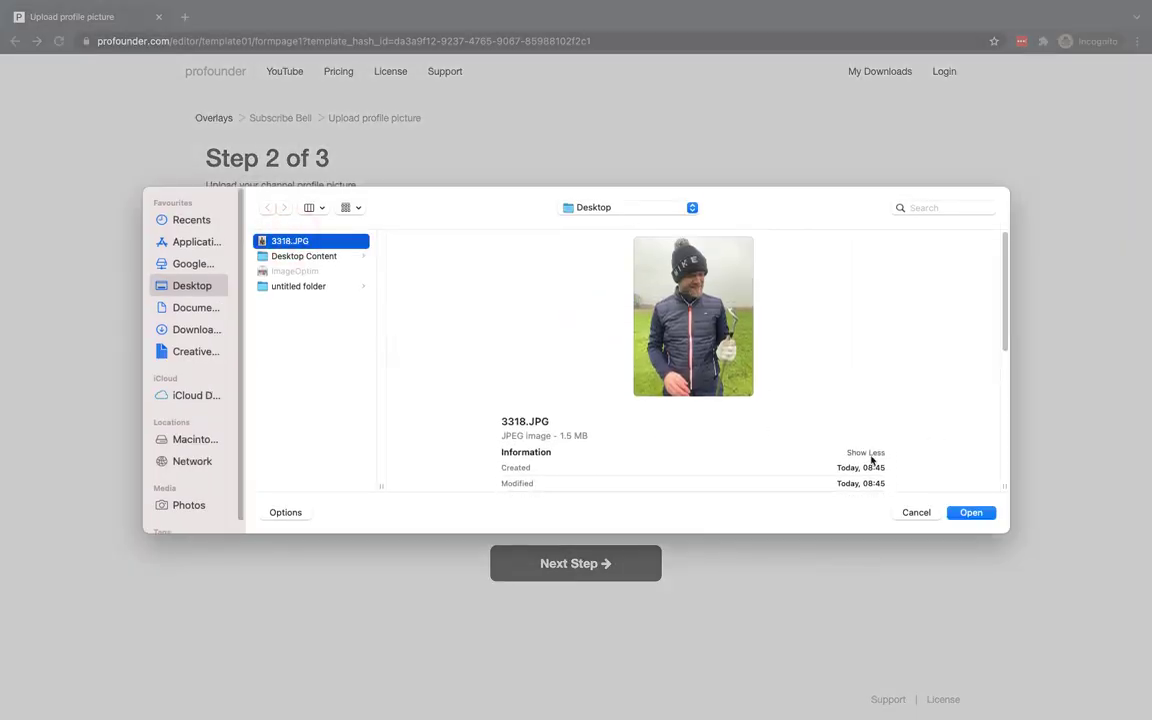
{"action": "left_click", "coordinate": [971, 513]}
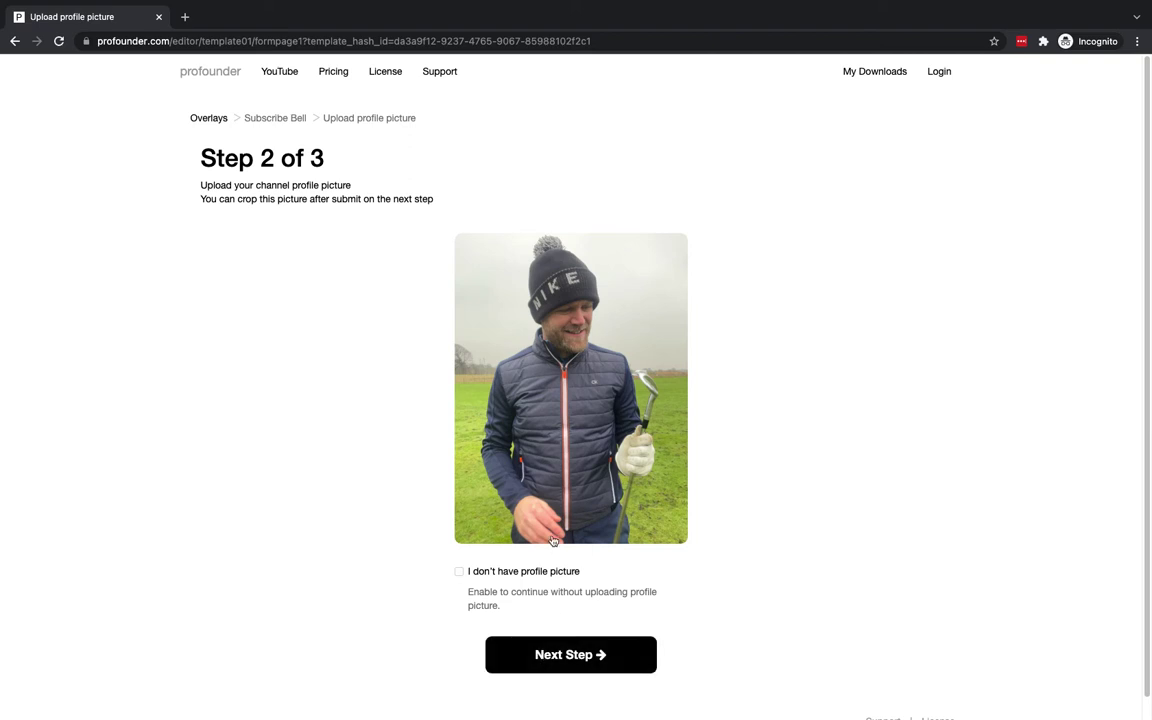
{"action": "left_click", "coordinate": [490, 575]}
{"action": "left_click", "coordinate": [588, 654]}
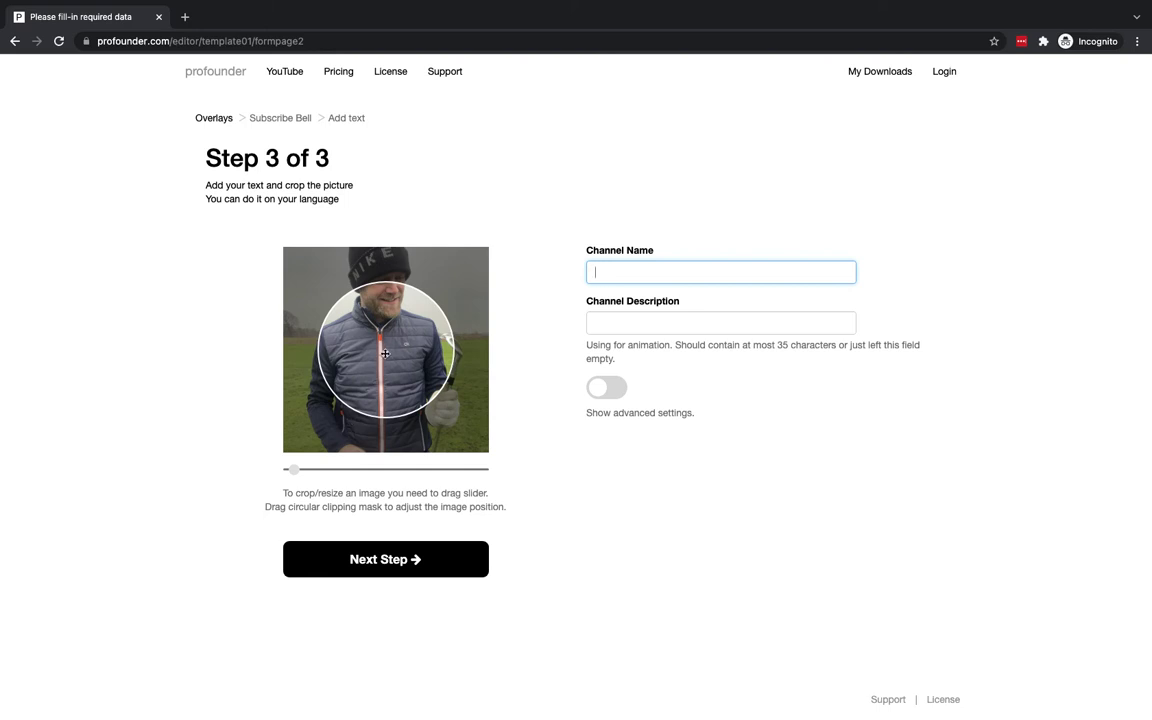
{"action": "left_click_drag", "start_coordinate": [385, 353], "coordinate": [389, 422]}
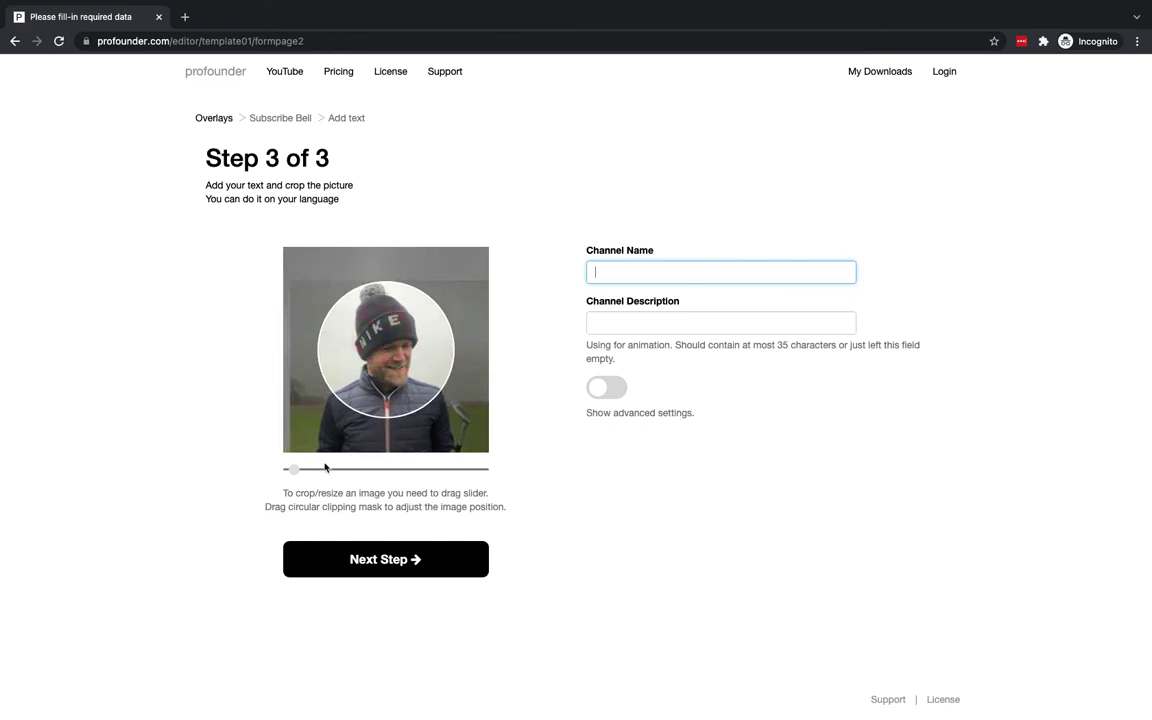
{"action": "left_click", "coordinate": [288, 470]}
{"action": "left_click", "coordinate": [380, 342]}
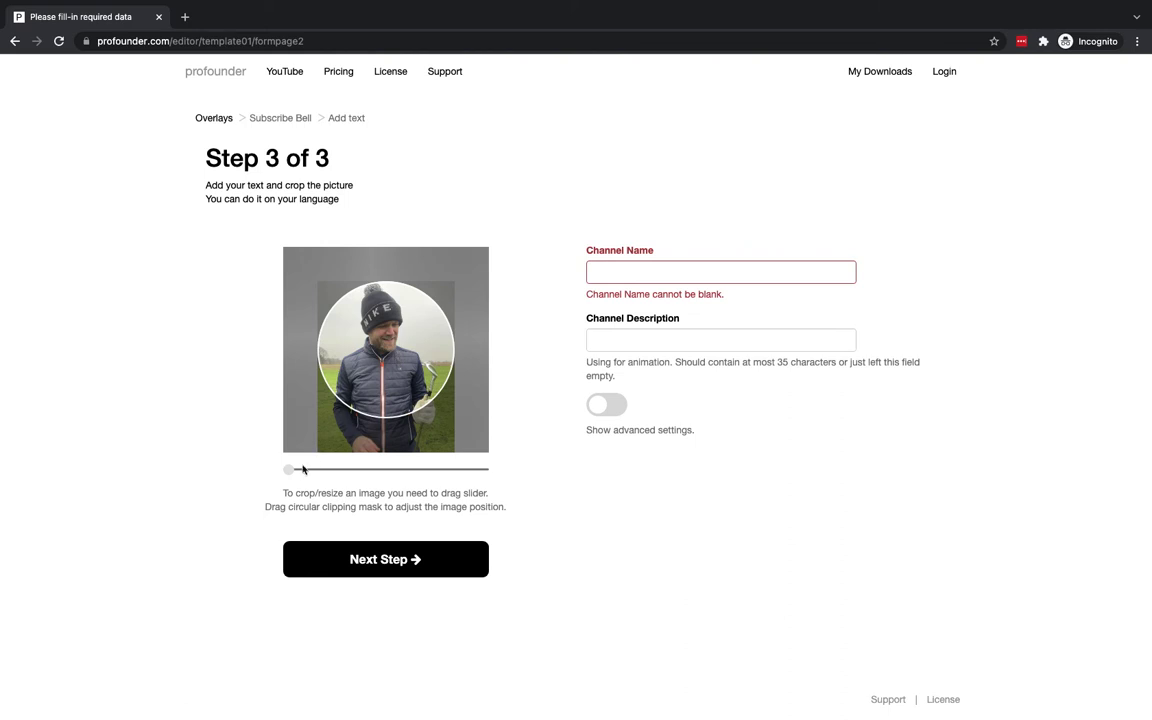
{"action": "left_click_drag", "start_coordinate": [291, 470], "coordinate": [311, 469]}
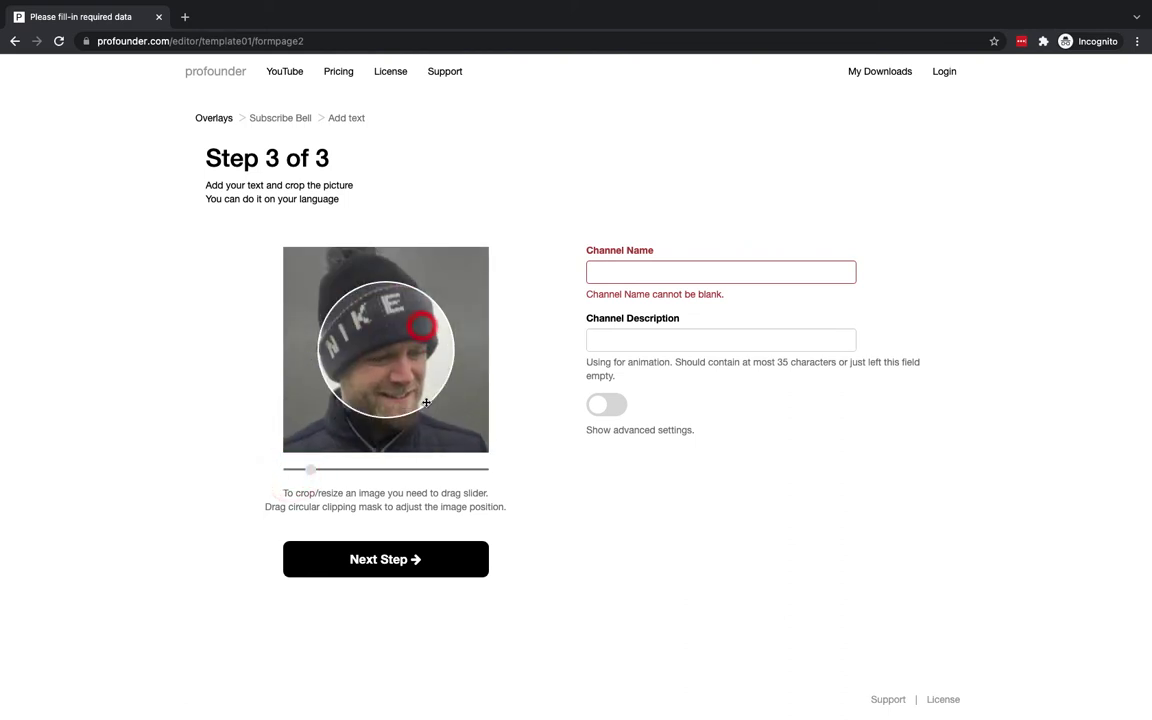
{"action": "left_click", "coordinate": [420, 322]}
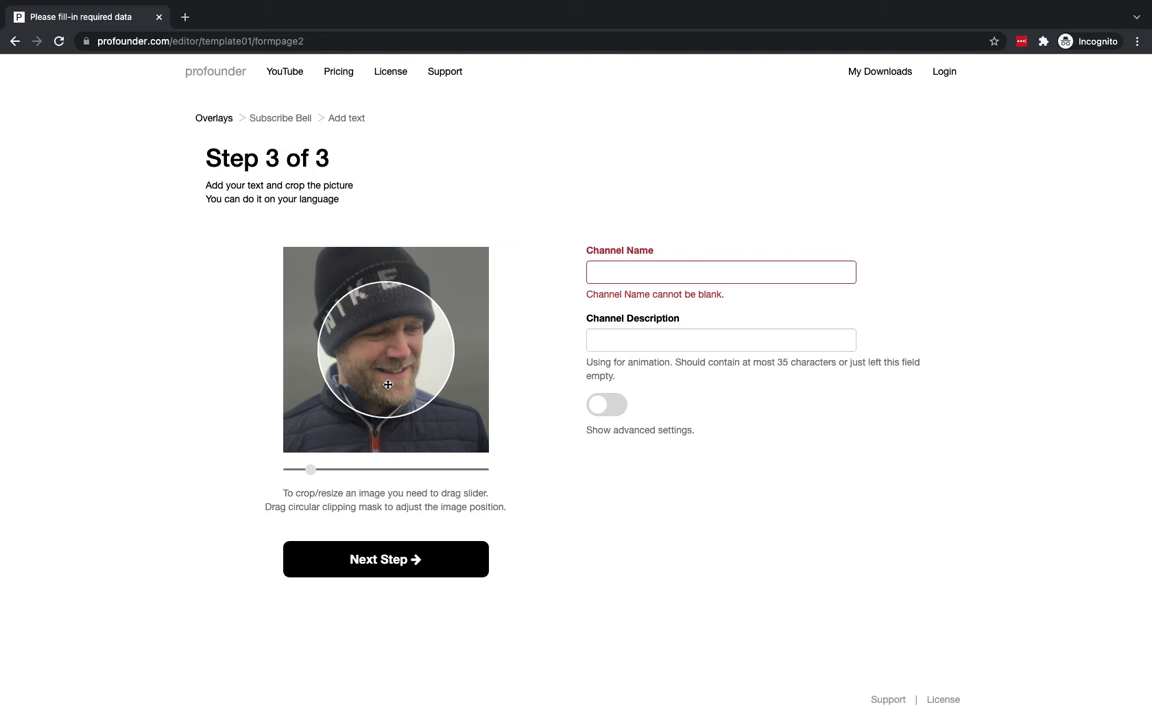
{"action": "left_click_drag", "start_coordinate": [314, 469], "coordinate": [288, 469]}
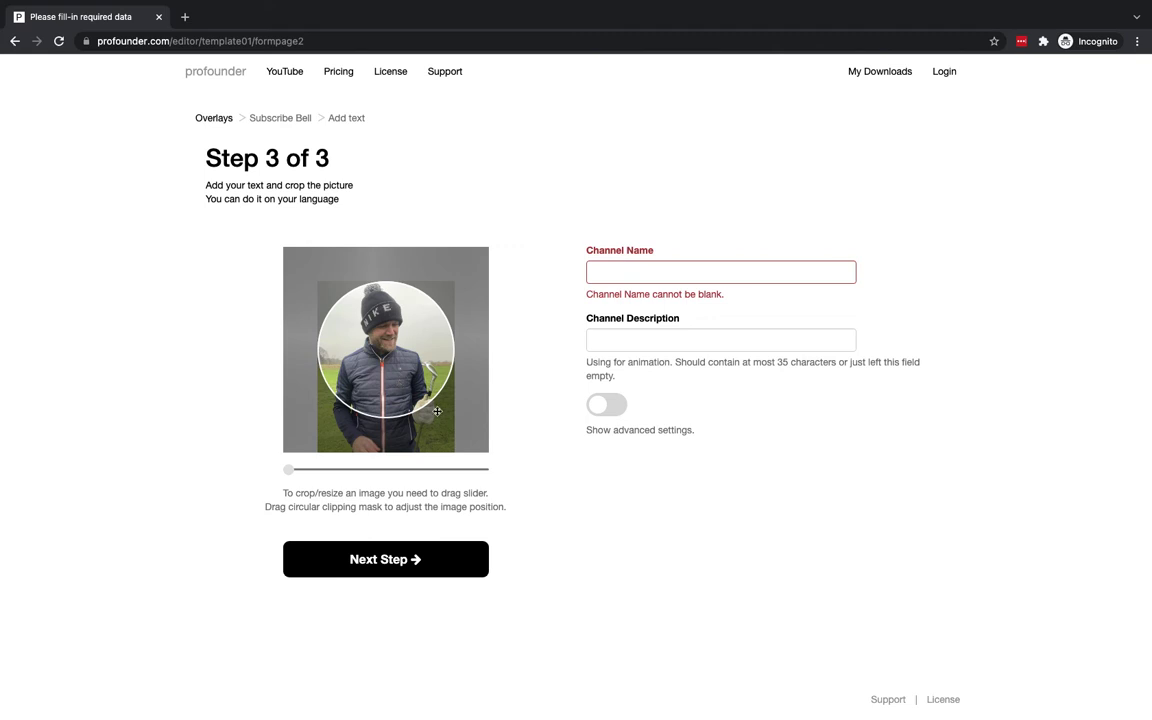
- Enter channel name "Andy' Golf Blog" and description "Golf Vlogs and product reviews"
{"action": "left_click", "coordinate": [705, 279]}
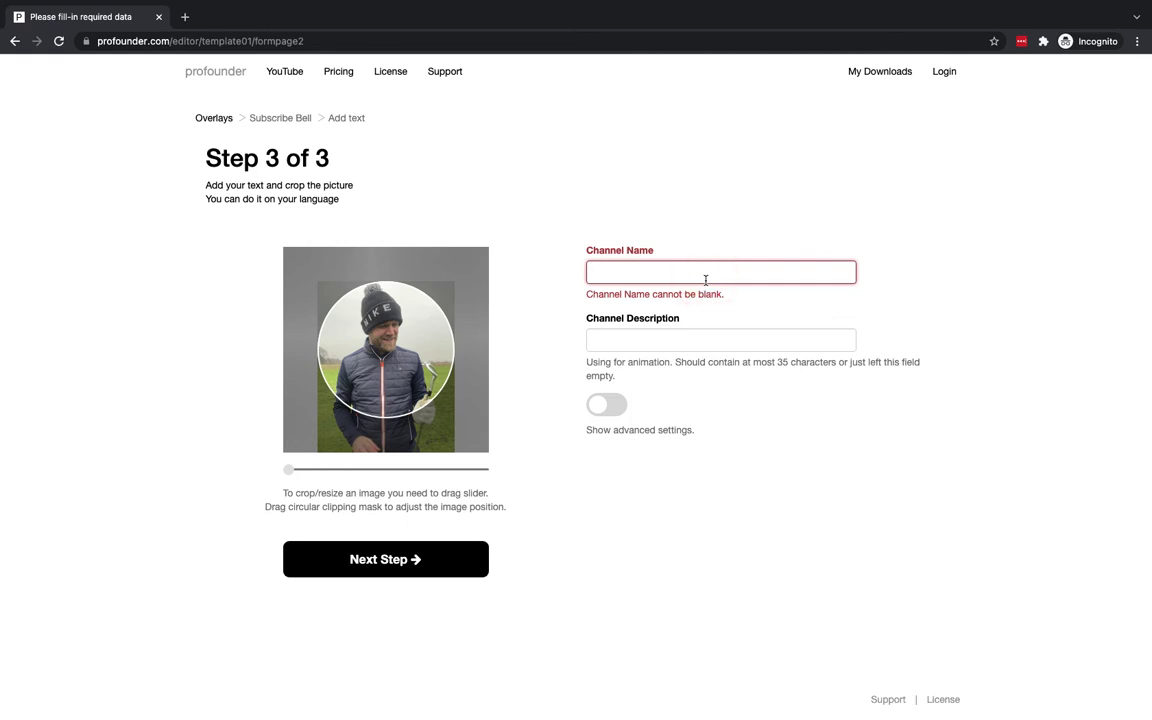
{"action": "type", "text": "Andy' Golf Blog"}
{"action": "left_click", "coordinate": [813, 338]}
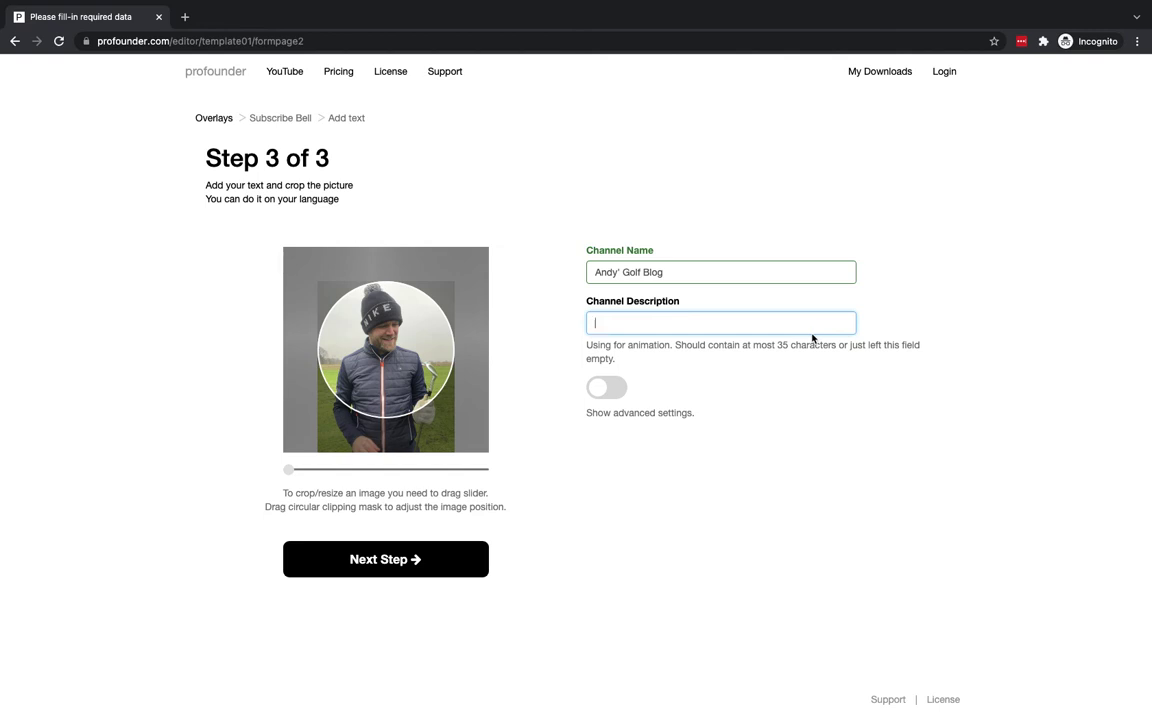
{"action": "type", "text": "Golf Vlogs and product reviews"}
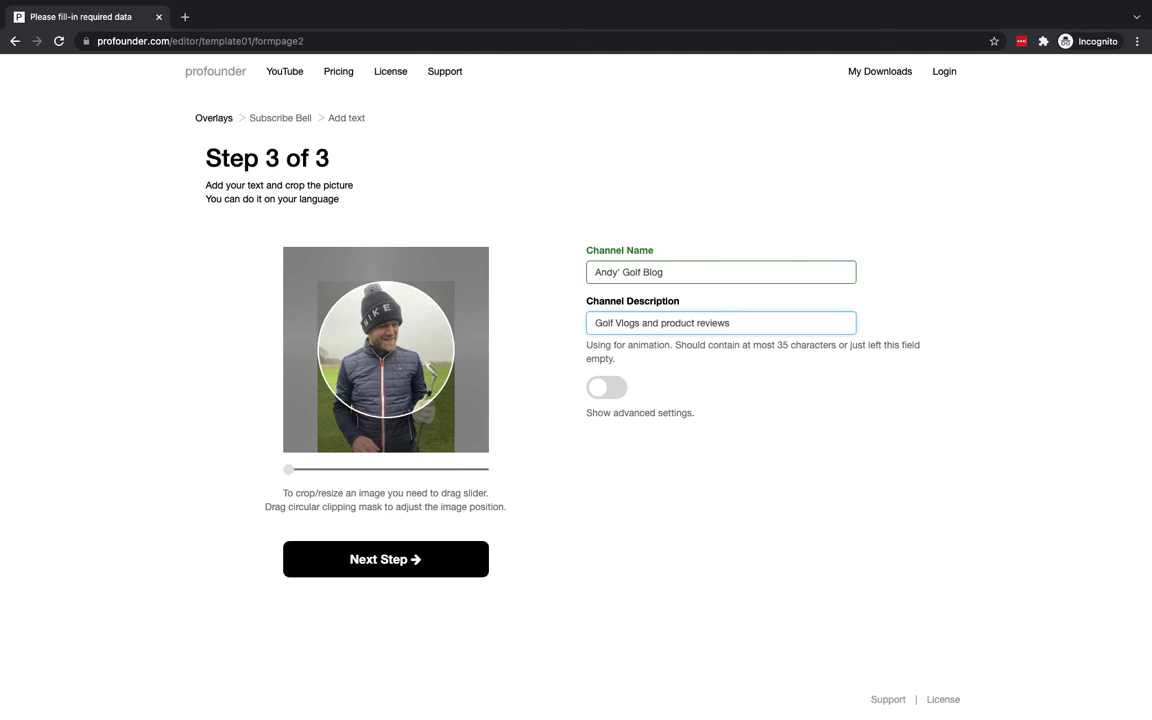
- Reveal advanced settings and leave Remove Box Border unchecked so the subscriber box keeps its border
{"action": "left_click", "coordinate": [747, 321]}
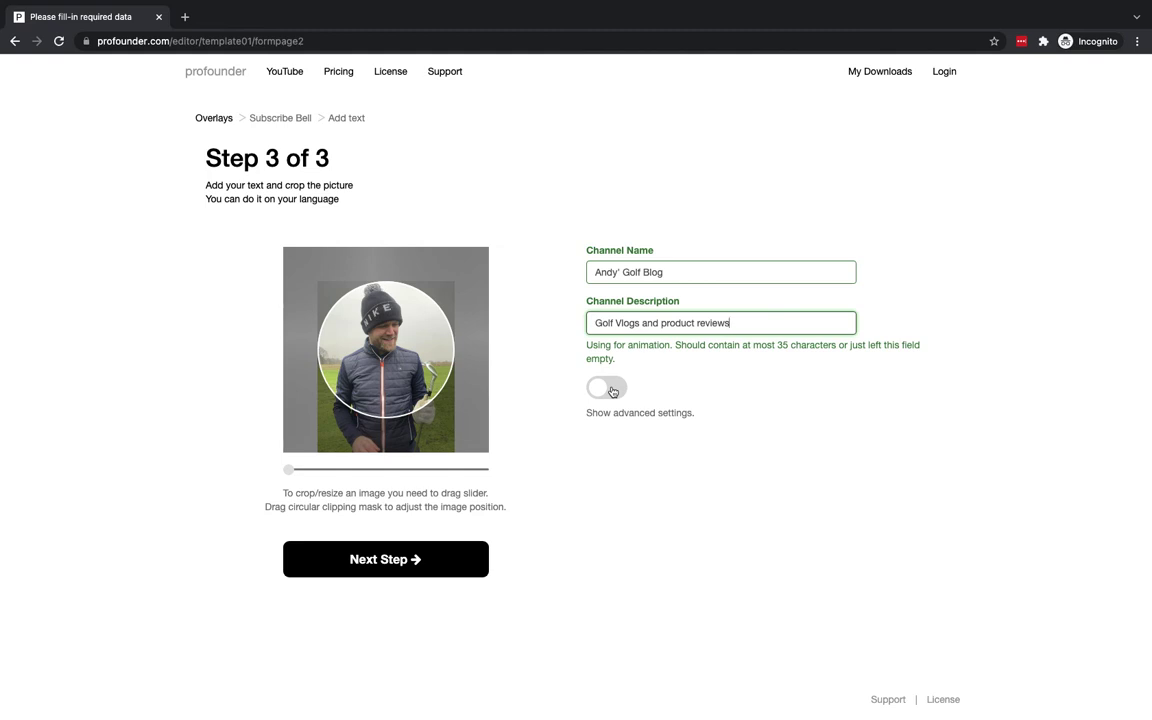
{"action": "left_click", "coordinate": [612, 391]}
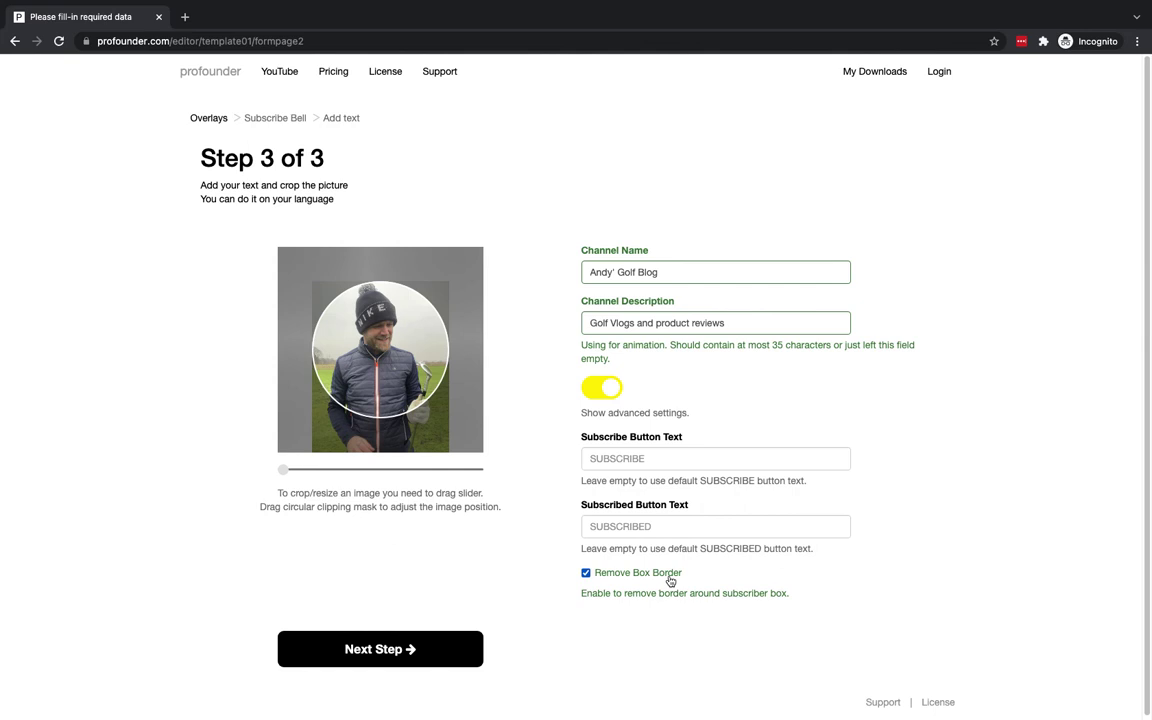
{"action": "left_click", "coordinate": [586, 573]}
{"action": "left_click", "coordinate": [586, 574]}
{"action": "left_click", "coordinate": [586, 574]}
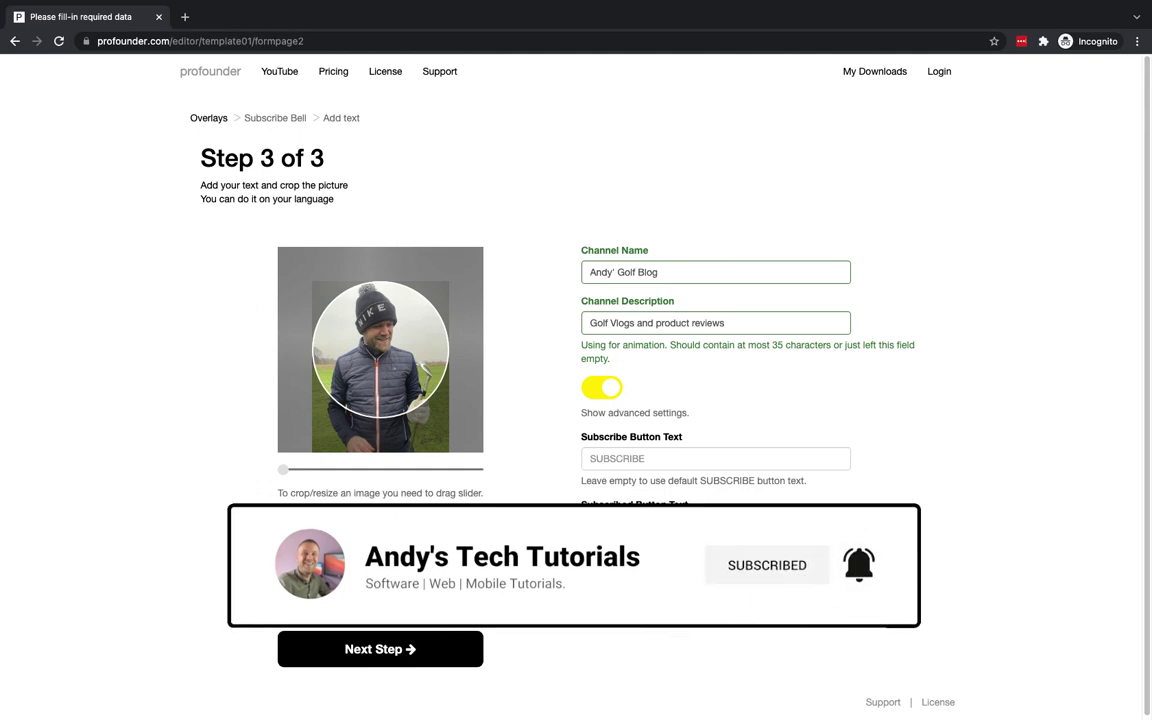
{"action": "left_click", "coordinate": [586, 574]}
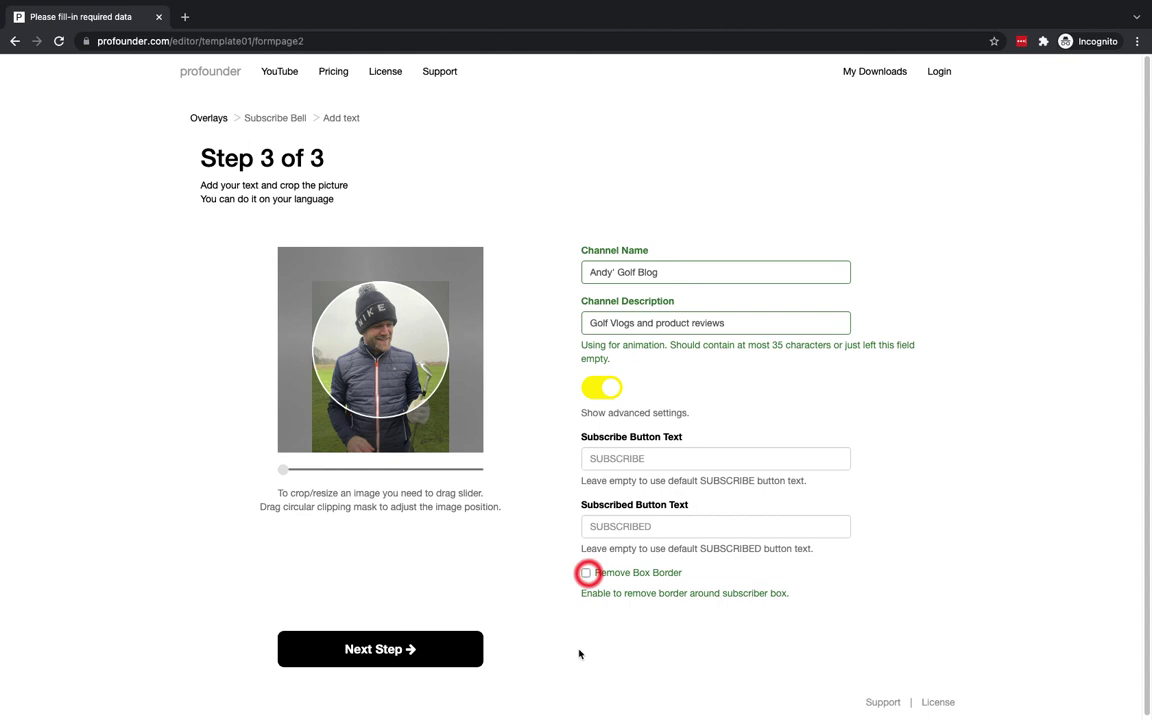
- Render the Subscribe Bell video and download the finished 9.7 MB file once Done
{"action": "left_click", "coordinate": [432, 658]}
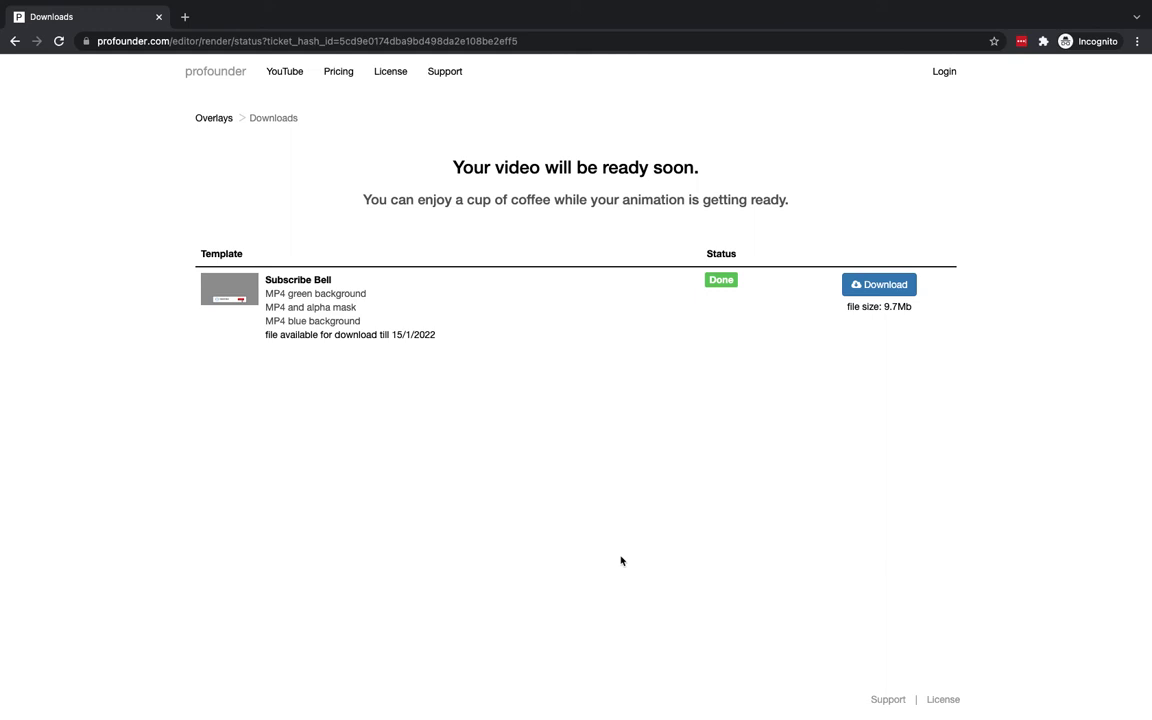
{"action": "left_click", "coordinate": [869, 288]}
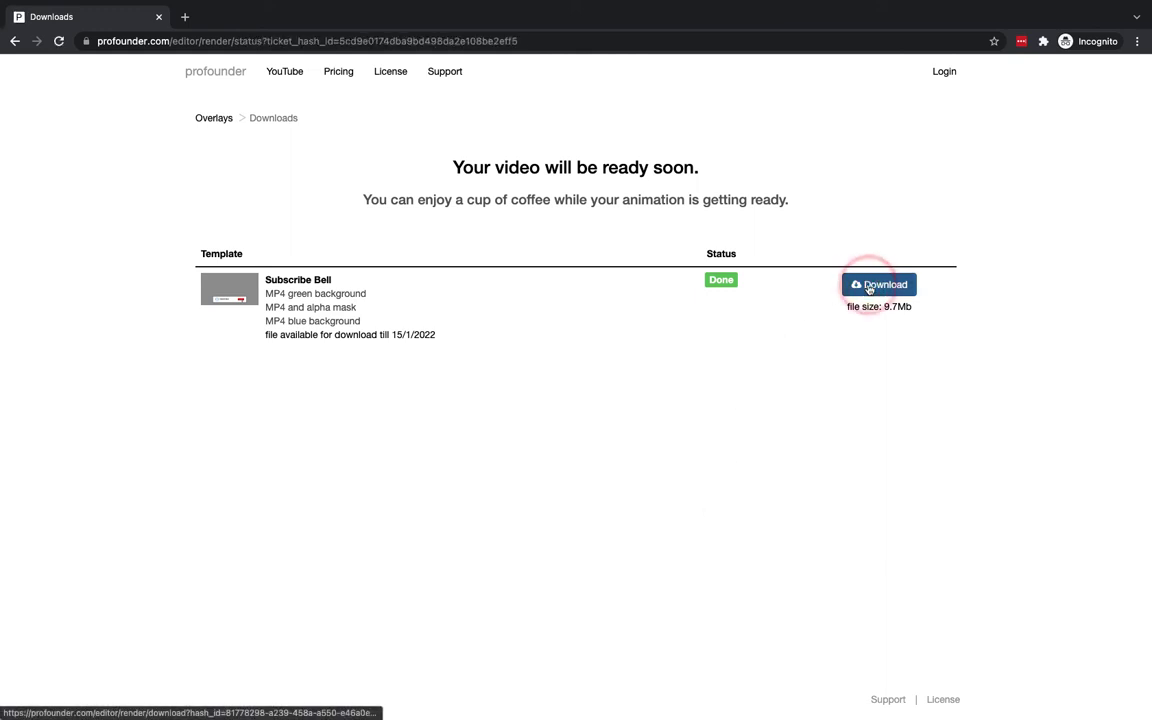